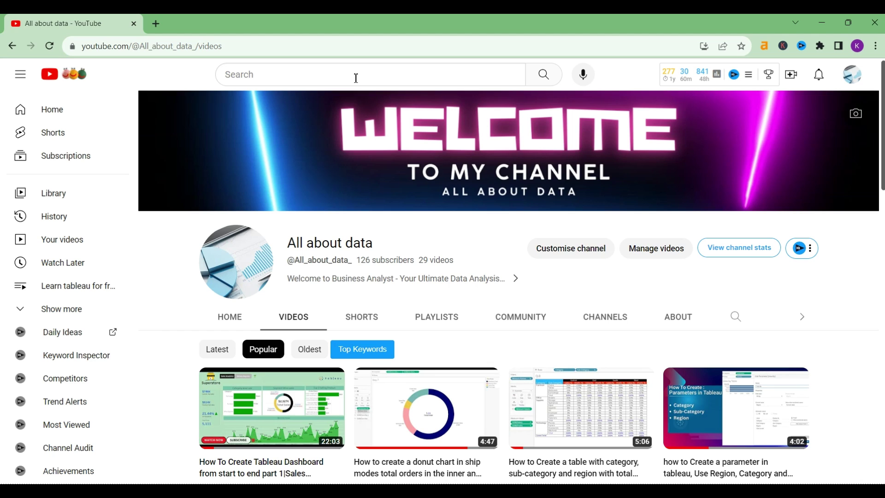
Step: From YouTube notifications, open the comment asking for a this-year vs last-year sales chart with growth %
{"action": "left_click", "coordinate": [820, 75]}
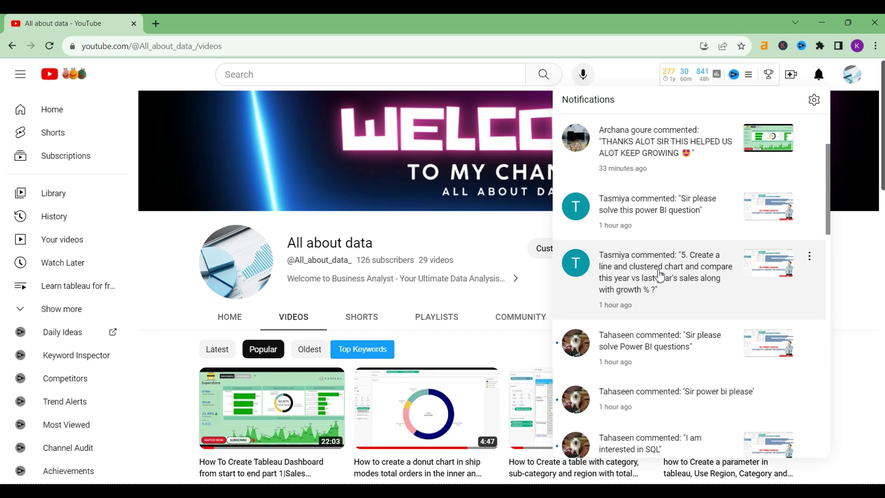
{"action": "left_click", "coordinate": [660, 276]}
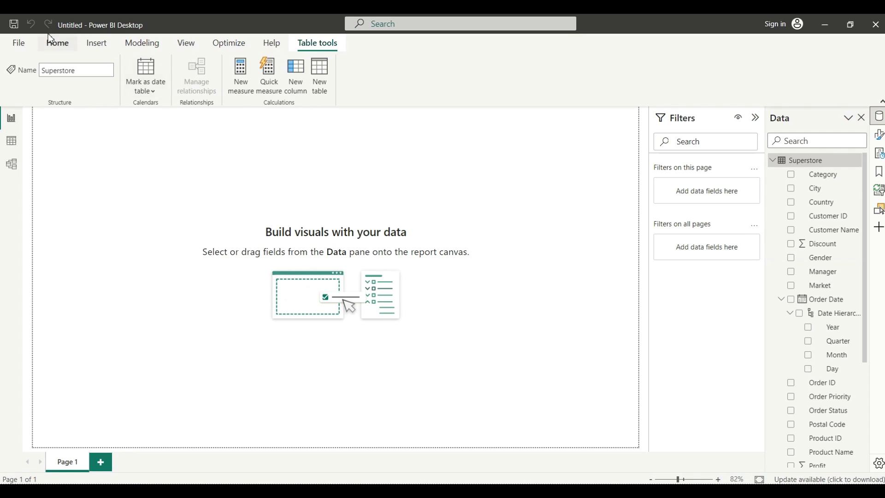
Step: Add a line and clustered column chart from the visuals gallery, centre it and enlarge it
{"action": "left_click", "coordinate": [59, 46]}
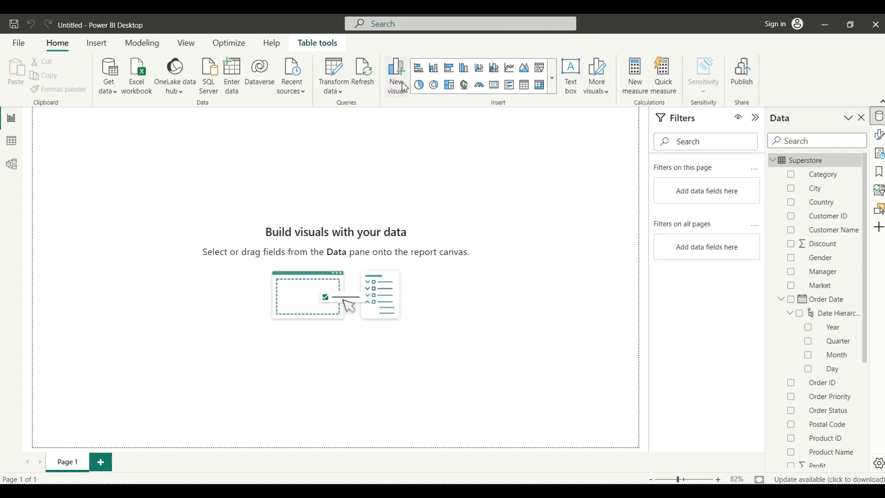
{"action": "left_click", "coordinate": [556, 88]}
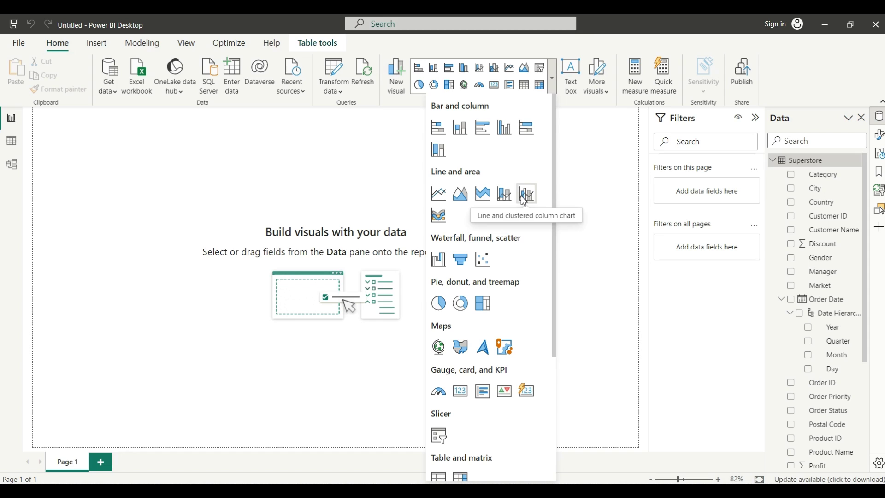
{"action": "left_click", "coordinate": [524, 199]}
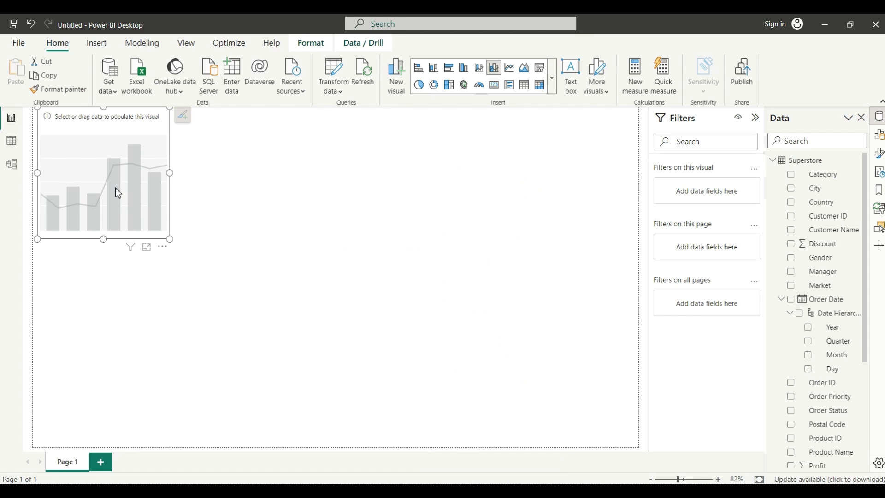
{"action": "left_click_drag", "start_coordinate": [116, 188], "coordinate": [222, 219]}
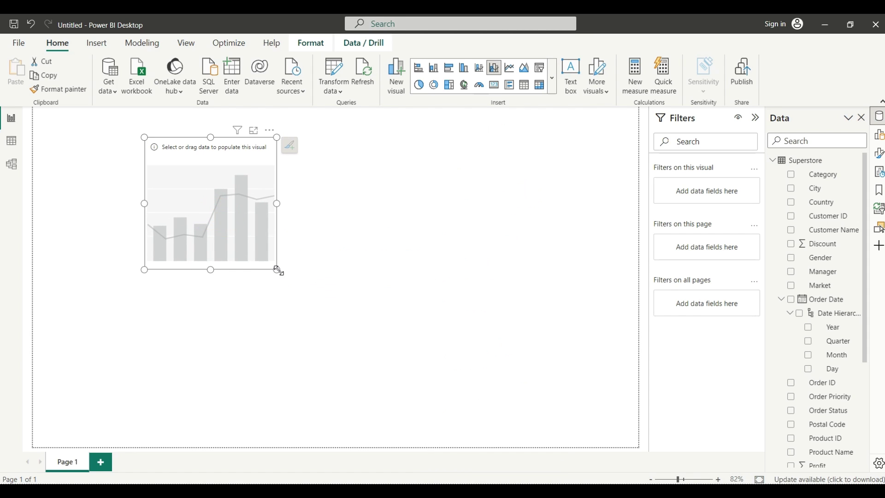
{"action": "left_click_drag", "start_coordinate": [277, 270], "coordinate": [610, 403]}
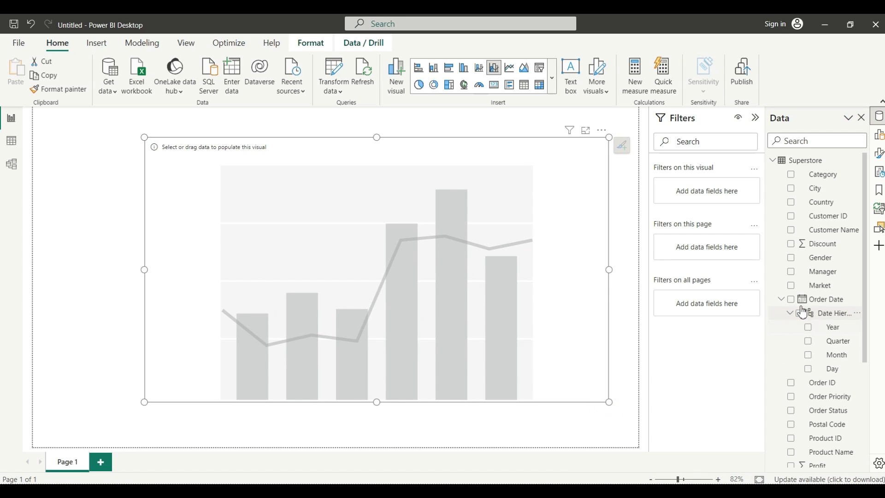
Step: Put Order Date Year on the axis and Sales as values, giving columns for 2011–2014
{"action": "left_click", "coordinate": [782, 300]}
{"action": "left_click", "coordinate": [782, 300]}
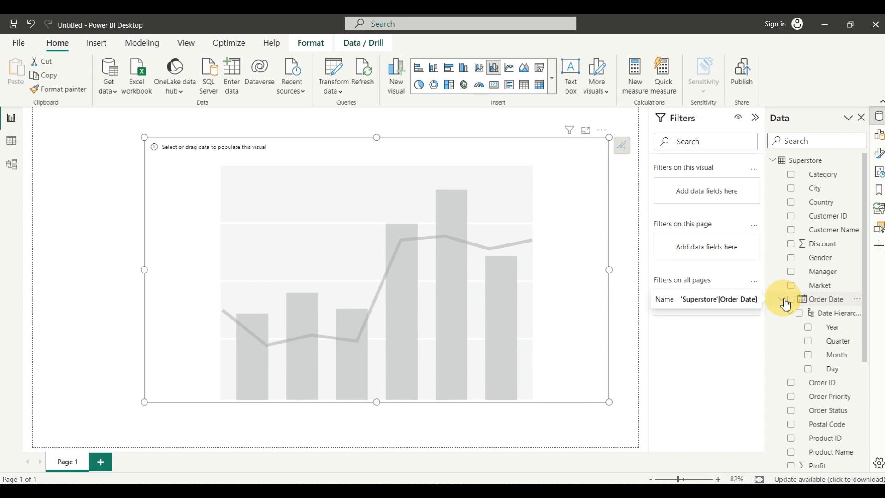
{"action": "left_click", "coordinate": [812, 329]}
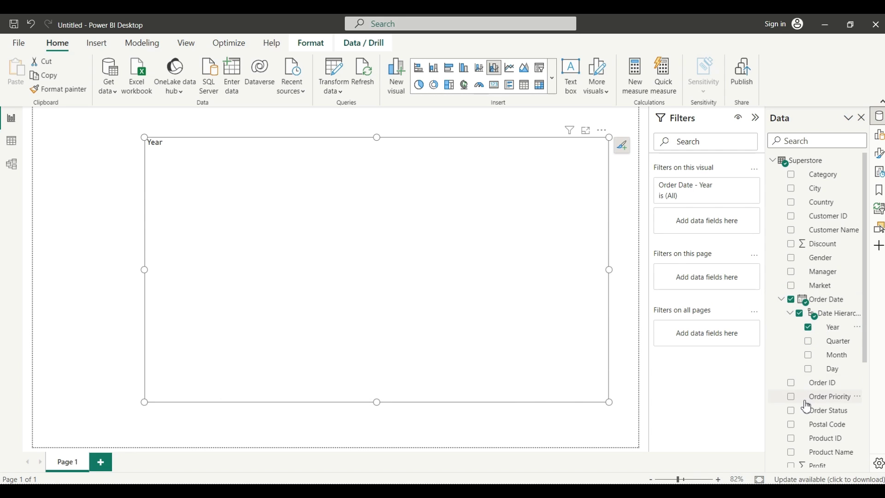
{"action": "scroll", "coordinate": [806, 403], "scroll_direction": "down", "scroll_amount": 4}
{"action": "left_click", "coordinate": [792, 364]}
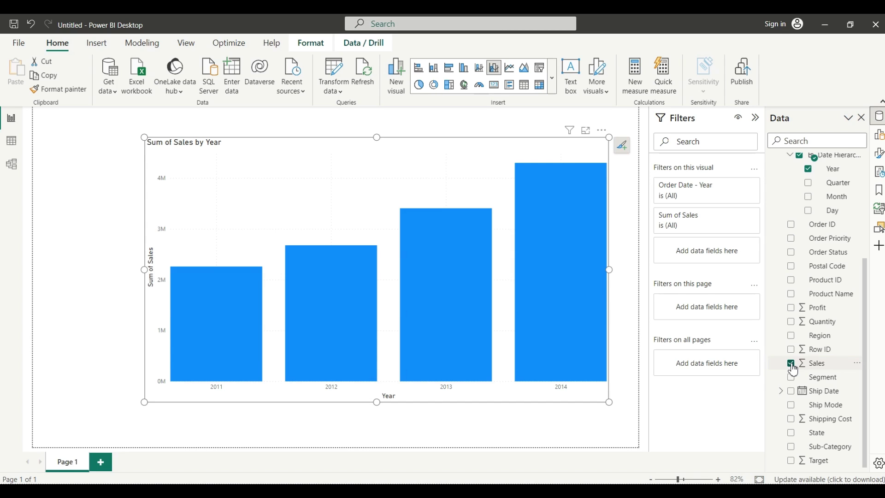
Step: Start a new measure in Superstore so the formula bar reads 'Measure ='
{"action": "left_click", "coordinate": [631, 53]}
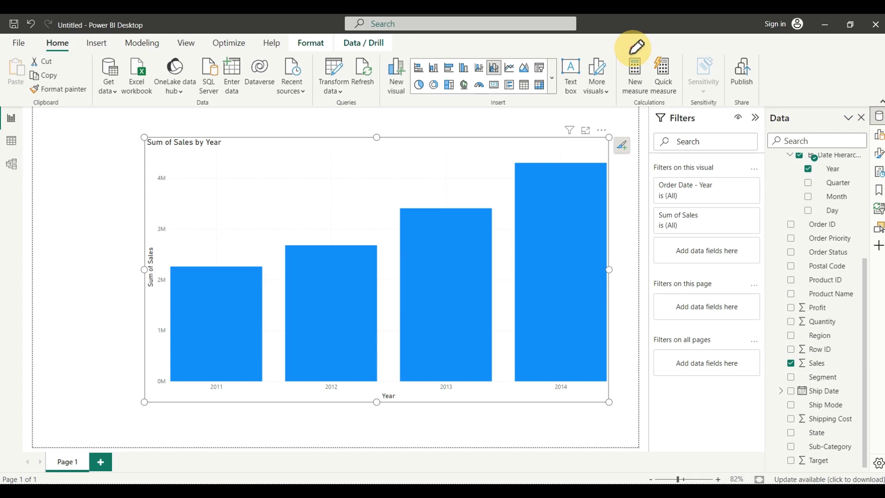
{"action": "mouse_move", "coordinate": [631, 53]}
{"action": "left_mouse_down"}
{"action": "mouse_move", "coordinate": [617, 89]}
{"action": "mouse_move", "coordinate": [645, 102]}
{"action": "mouse_move", "coordinate": [649, 62]}
{"action": "mouse_move", "coordinate": [639, 51]}
{"action": "mouse_move", "coordinate": [634, 58]}
{"action": "mouse_move", "coordinate": [658, 52]}
{"action": "mouse_move", "coordinate": [653, 84]}
{"action": "mouse_move", "coordinate": [668, 105]}
{"action": "mouse_move", "coordinate": [677, 91]}
{"action": "mouse_move", "coordinate": [670, 46]}
{"action": "left_mouse_up"}
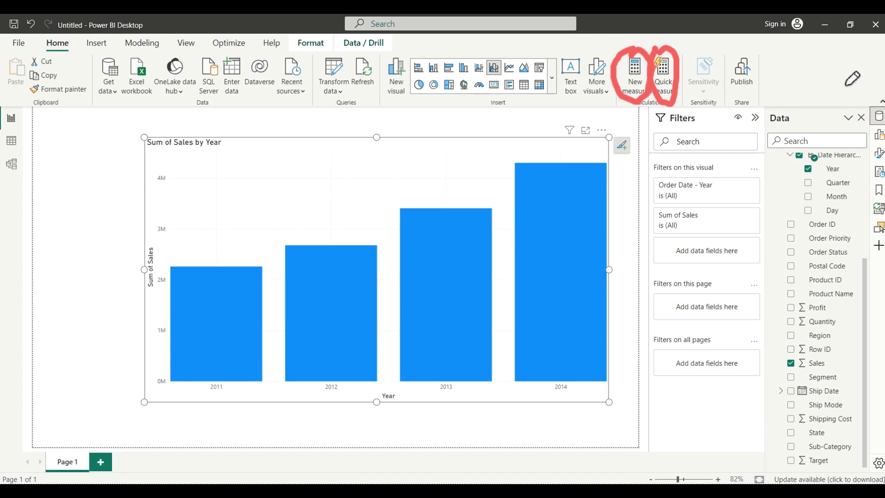
{"action": "key", "text": "Escape"}
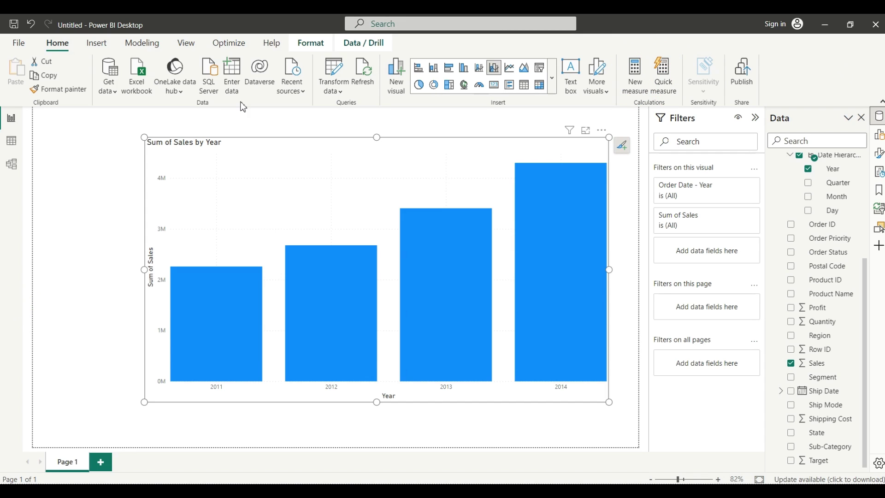
{"action": "left_click", "coordinate": [636, 77]}
{"action": "left_click", "coordinate": [4, 71]}
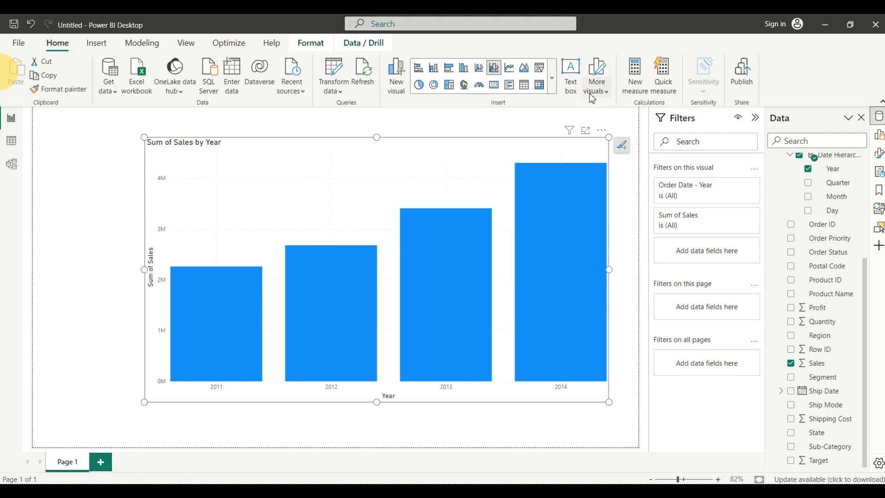
{"action": "left_click", "coordinate": [637, 79]}
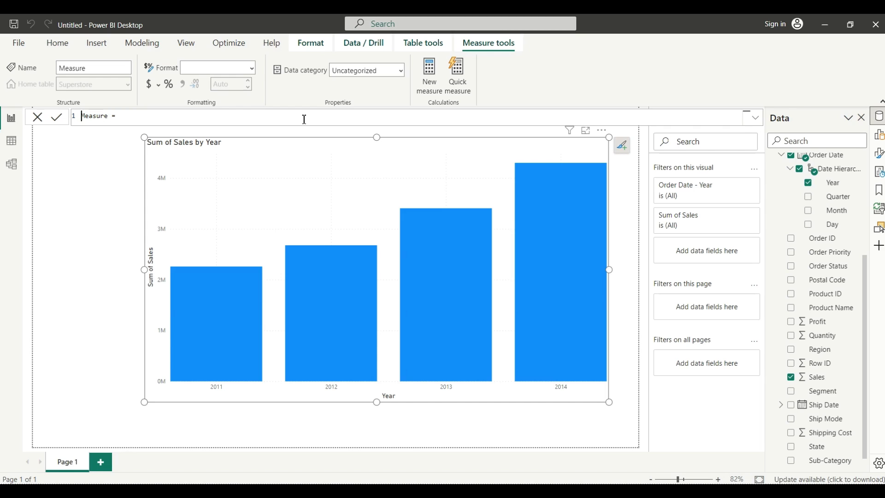
Step: Rename the measure to 'Last year sales' and begin its formula with CALCULATE
{"action": "key", "text": "Left"}
{"action": "key", "text": "Right"}
{"action": "key", "text": "Right"}
{"action": "key", "text": "Right"}
{"action": "key", "text": "Right"}
{"action": "key", "text": "Right"}
{"action": "key", "text": "Right"}
{"action": "key", "text": "Right"}
{"action": "key", "text": "BackSpace"}
{"action": "key", "text": "BackSpace"}
{"action": "key", "text": "BackSpace"}
{"action": "key", "text": "BackSpace"}
{"action": "key", "text": "BackSpace"}
{"action": "key", "text": "BackSpace"}
{"action": "key", "text": "BackSpace"}
{"action": "type", "text": "Last year sales"}
{"action": "left_click", "coordinate": [304, 119]}
{"action": "type", "text": "cal"}
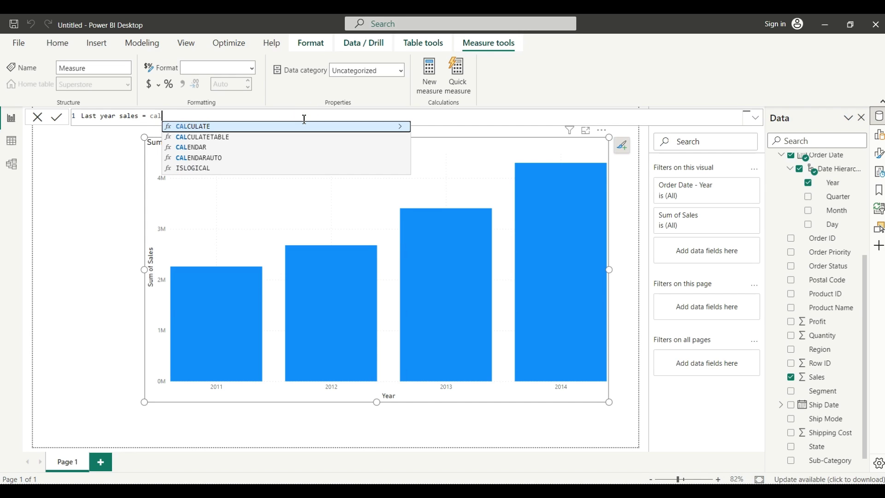
{"action": "key", "text": "Tab"}
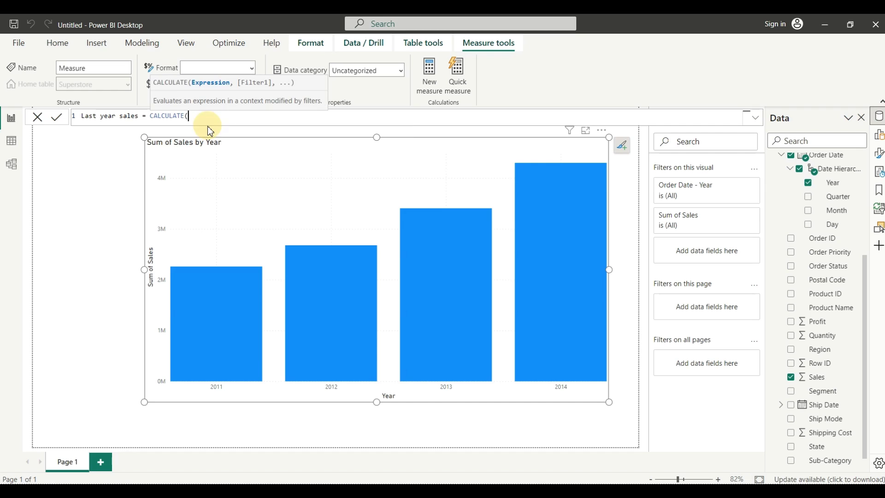
{"action": "key", "text": "Return"}
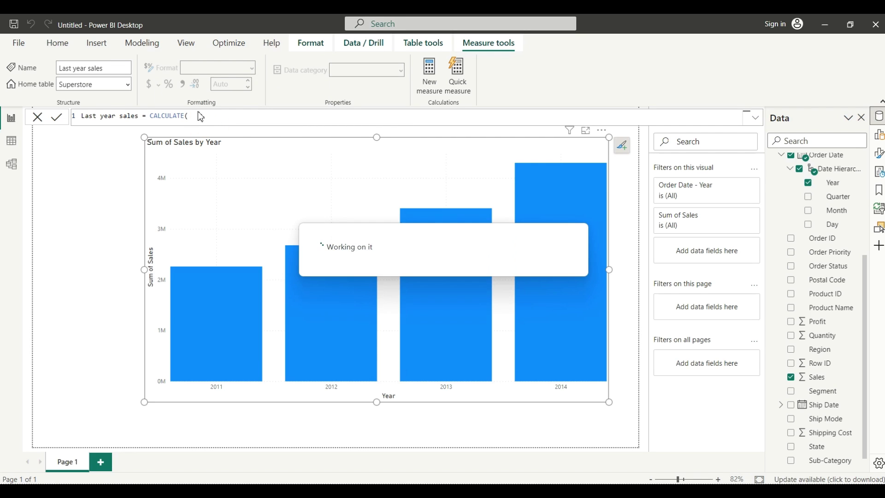
Step: Add SUM(Superstore[Sales]) as the first CALCULATE argument
{"action": "left_click", "coordinate": [201, 117]}
{"action": "key", "text": "BackSpace"}
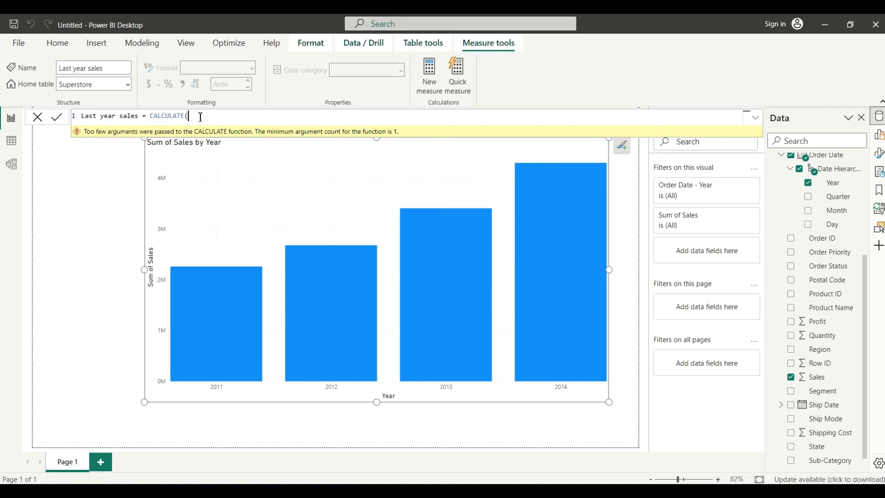
{"action": "type", "text": "sum"}
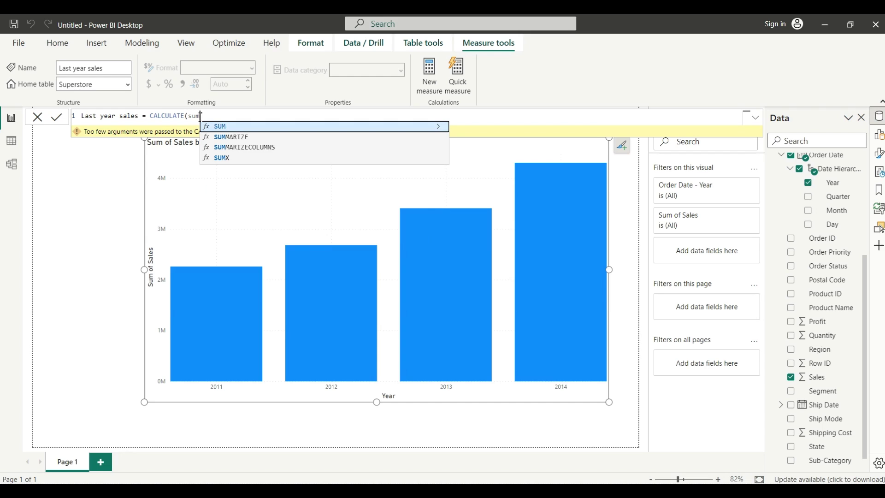
{"action": "left_click", "coordinate": [224, 127]}
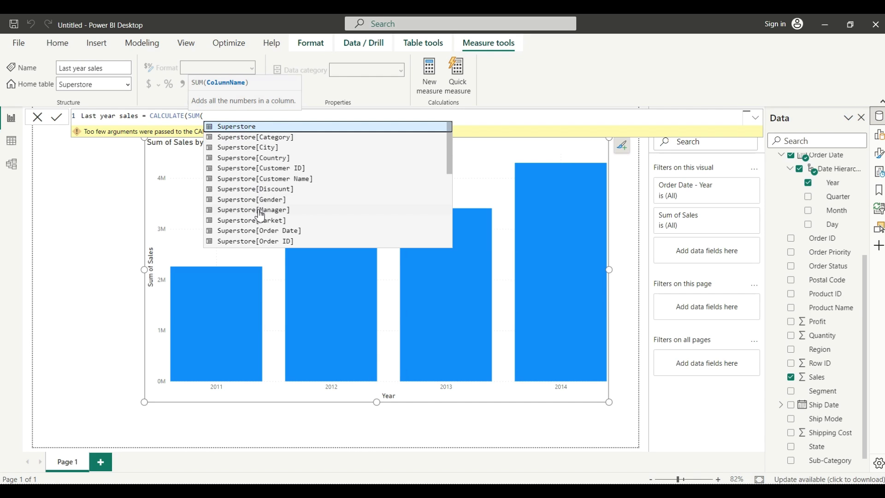
{"action": "scroll", "coordinate": [260, 215], "scroll_direction": "down", "scroll_amount": 1}
{"action": "scroll", "coordinate": [260, 215], "scroll_direction": "down", "scroll_amount": 5}
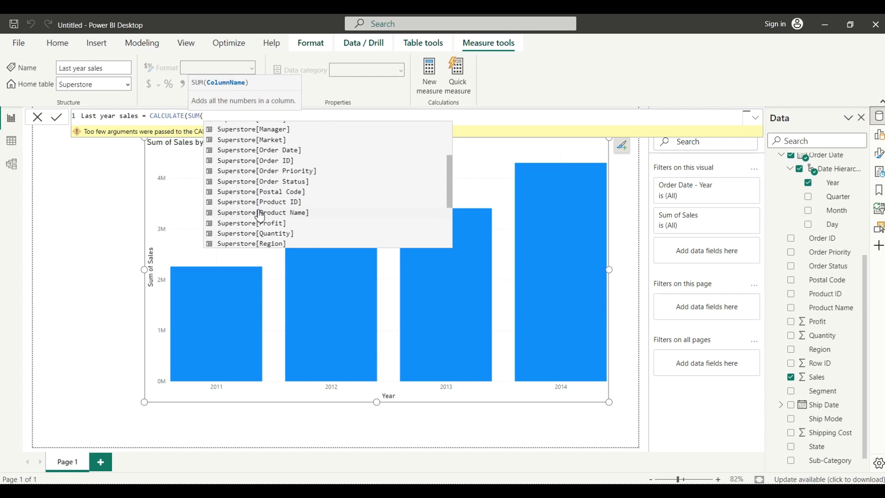
{"action": "type", "text": "sae"}
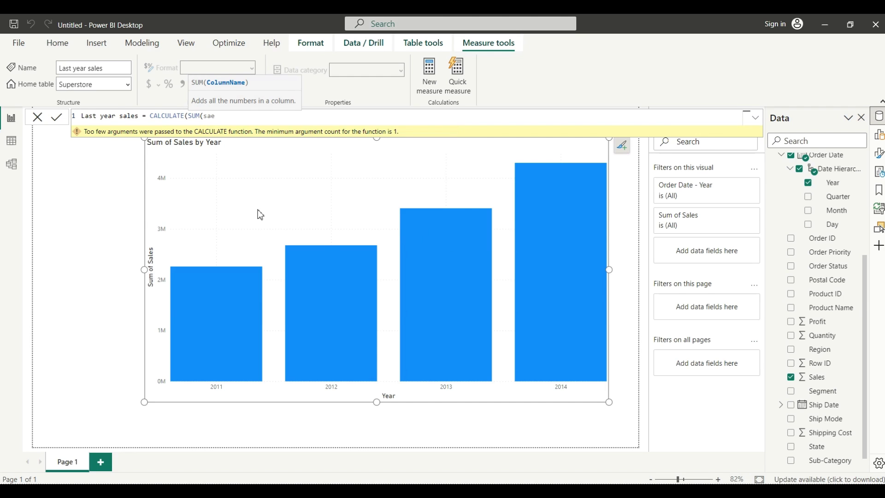
{"action": "left_click", "coordinate": [260, 132]}
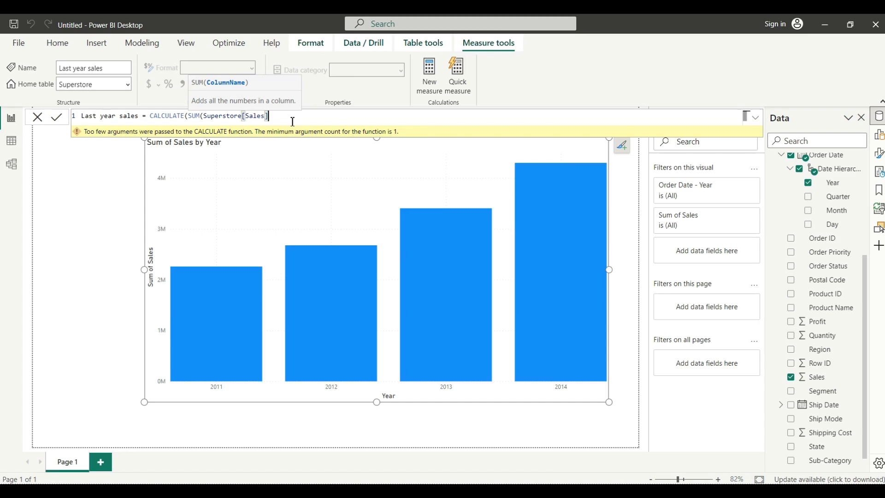
{"action": "type", "text": "),"}
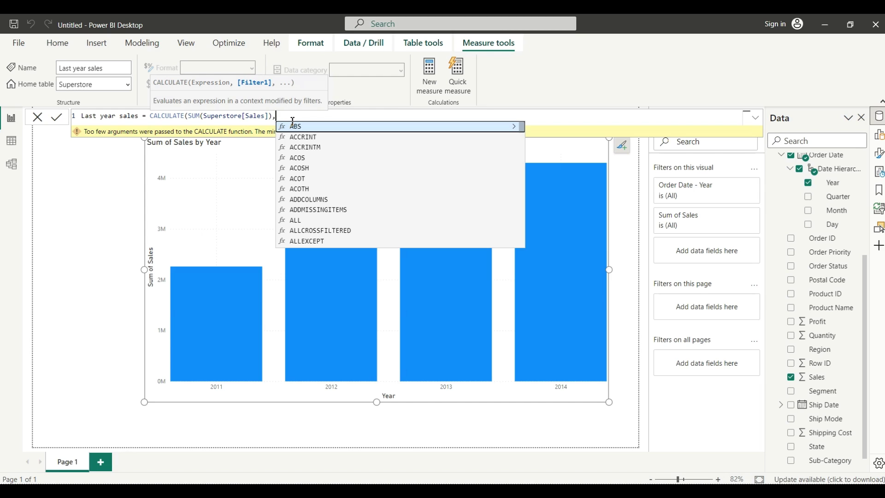
Step: Finish with SAMEPERIODLASTYEAR(Superstore[Order Date].[Date]) and commit the Last year sales measure
{"action": "type", "text": "samep"}
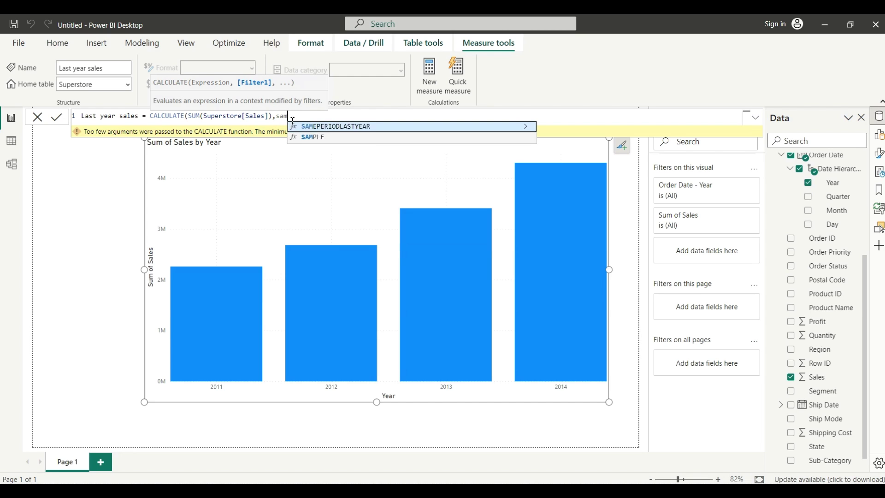
{"action": "left_click", "coordinate": [361, 127]}
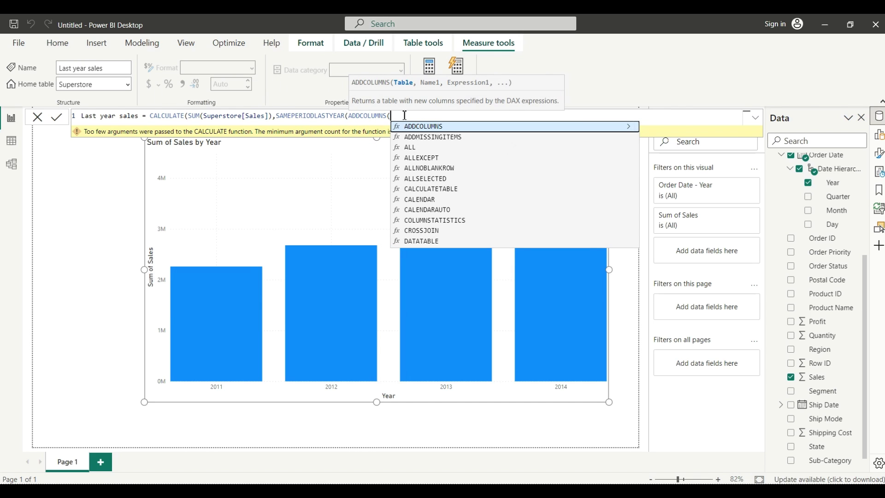
{"action": "key", "text": "BackSpace"}
{"action": "key", "text": "BackSpace"}
{"action": "key", "text": "BackSpace"}
{"action": "key", "text": "BackSpace"}
{"action": "key", "text": "BackSpace"}
{"action": "key", "text": "BackSpace"}
{"action": "key", "text": "BackSpace"}
{"action": "key", "text": "BackSpace"}
{"action": "key", "text": "BackSpace"}
{"action": "key", "text": "BackSpace"}
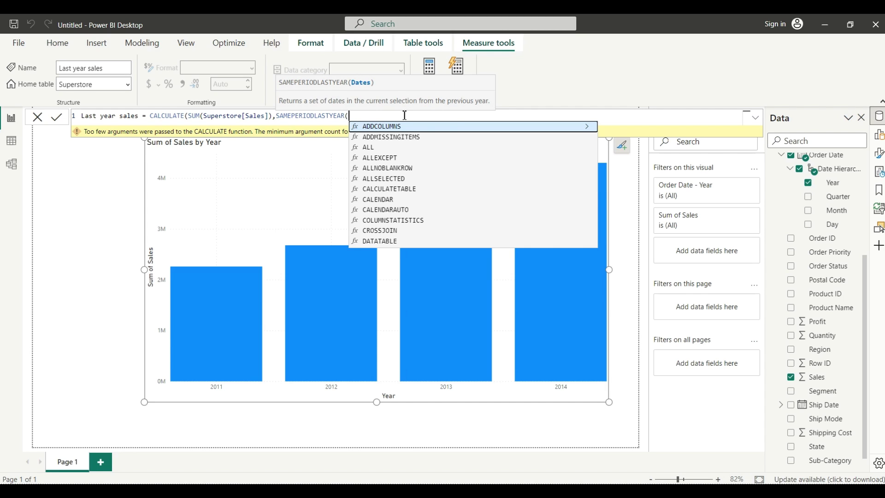
{"action": "type", "text": "ord"}
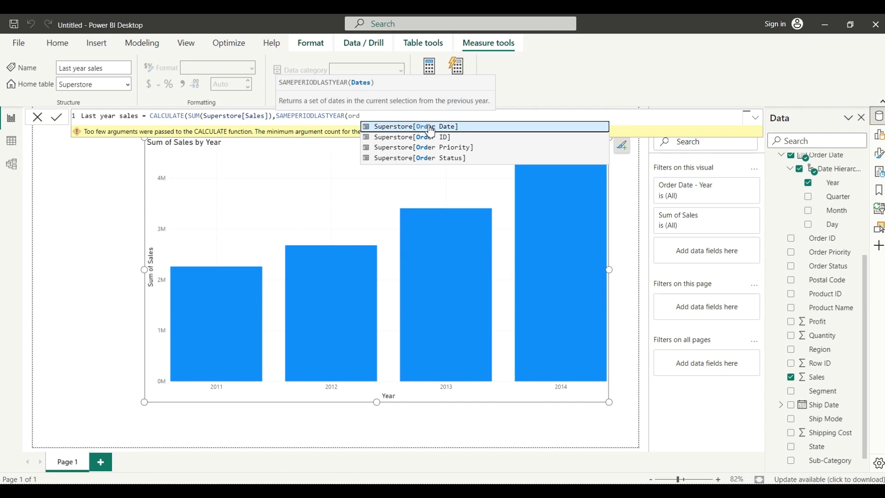
{"action": "left_click", "coordinate": [429, 128]}
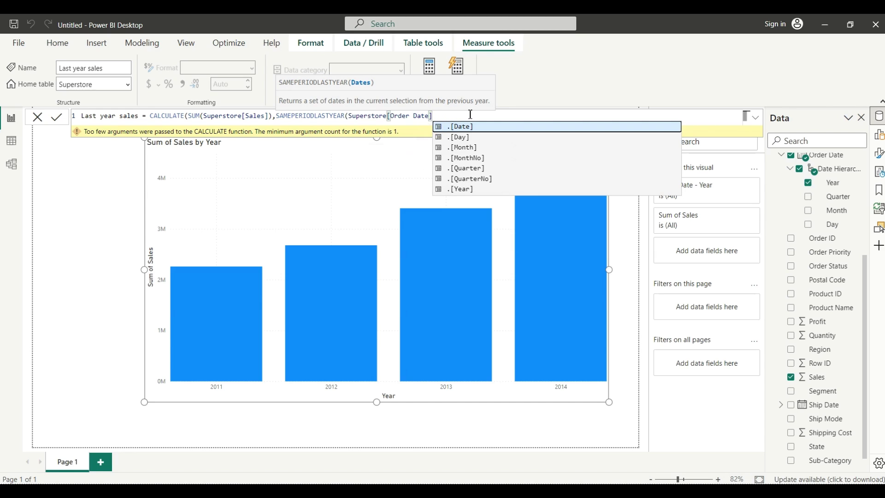
{"action": "type", "text": "."}
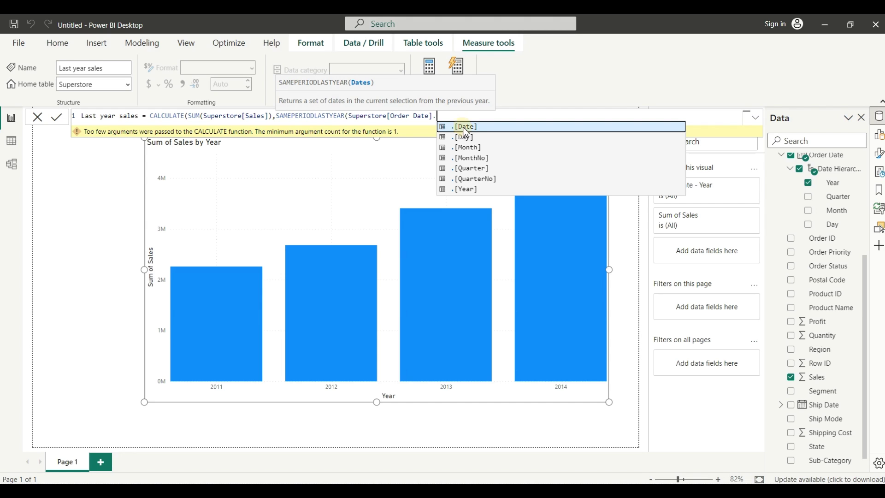
{"action": "left_click", "coordinate": [465, 128]}
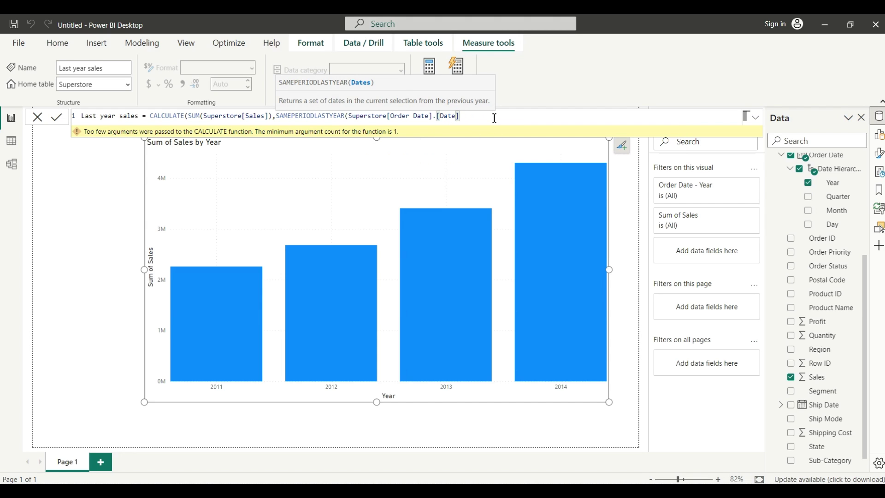
{"action": "type", "text": "))"}
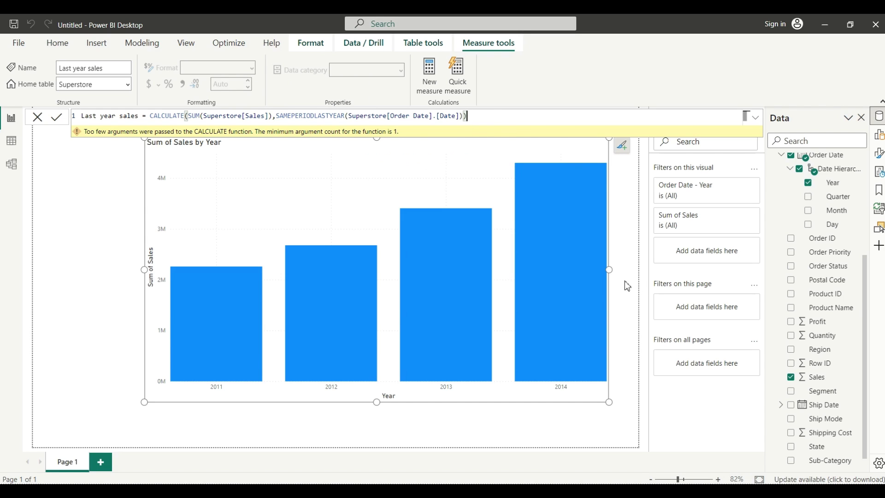
{"action": "left_click", "coordinate": [59, 116]}
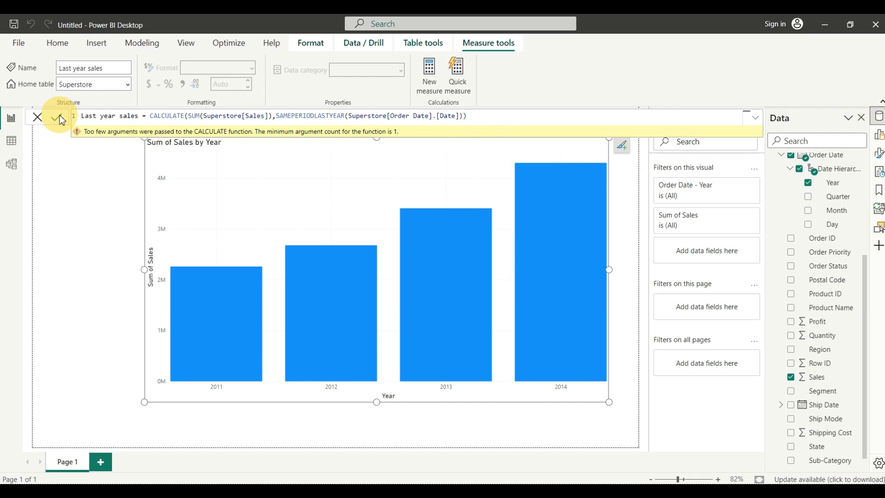
Step: Select the yearly chart and add Last year sales as columns beside Sum of Sales
{"action": "left_click", "coordinate": [72, 164]}
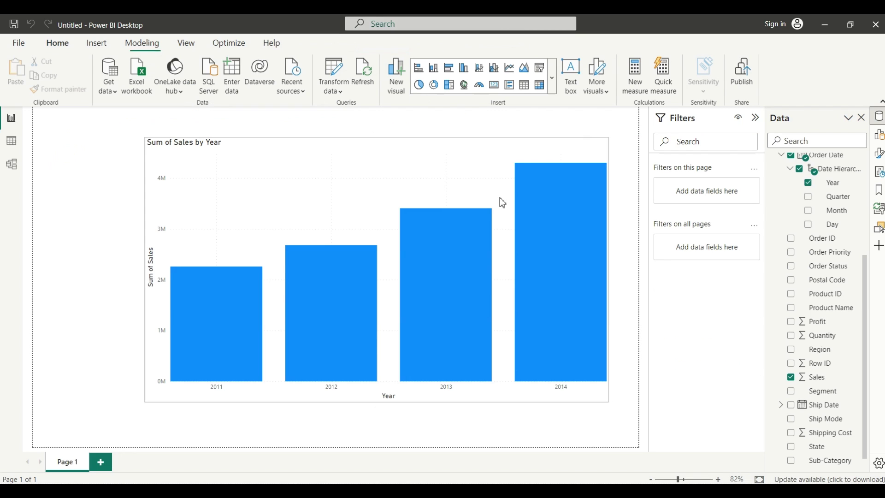
{"action": "scroll", "coordinate": [832, 393], "scroll_direction": "down", "scroll_amount": 1}
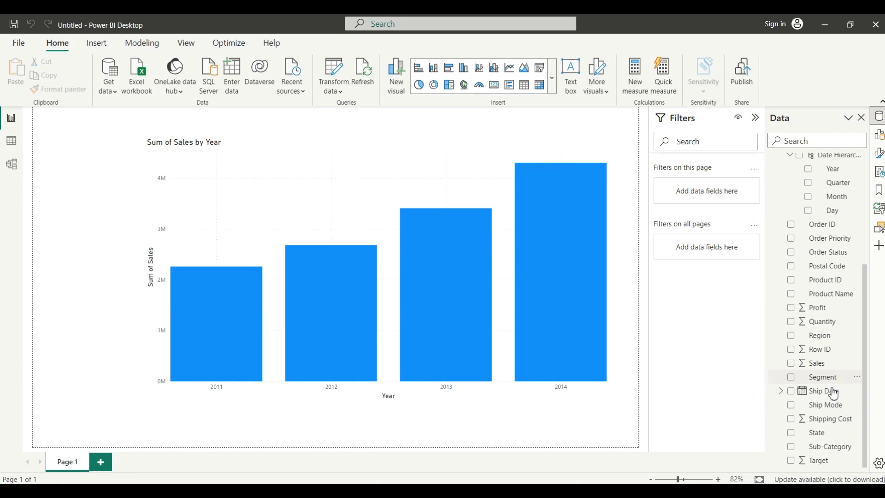
{"action": "scroll", "coordinate": [835, 394], "scroll_direction": "up", "scroll_amount": 5}
{"action": "left_click", "coordinate": [585, 258]}
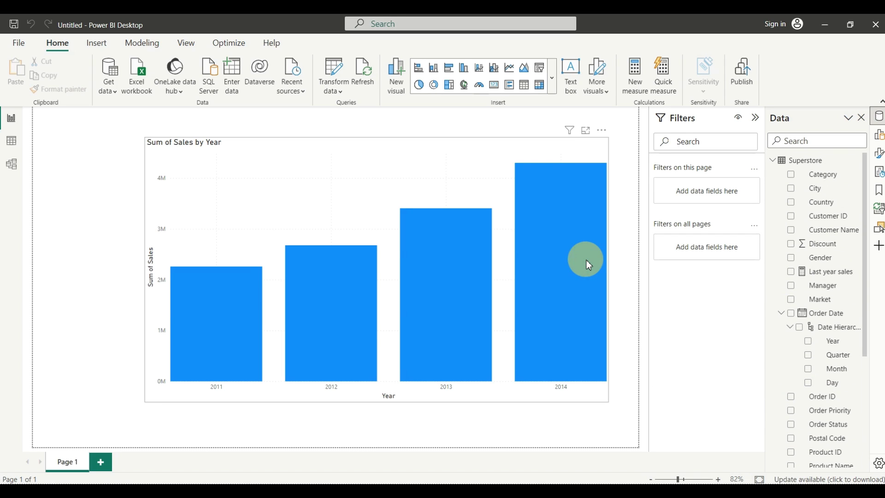
{"action": "left_click", "coordinate": [494, 187]}
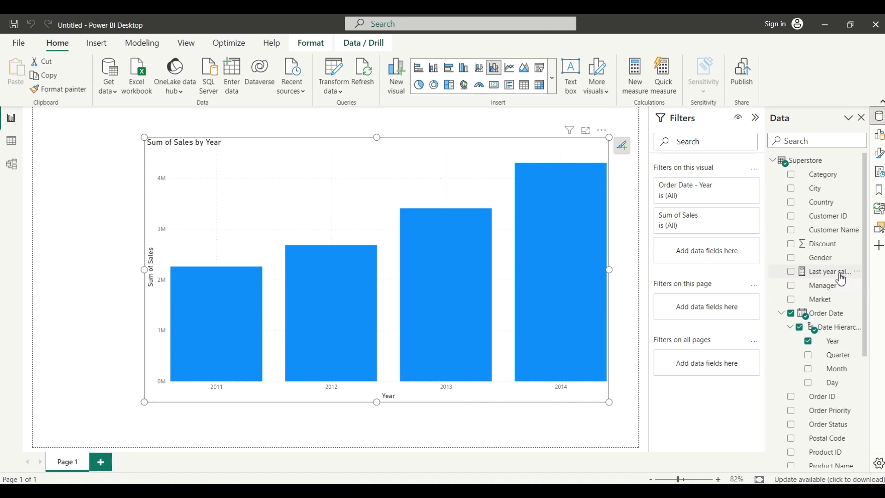
{"action": "left_click", "coordinate": [799, 276]}
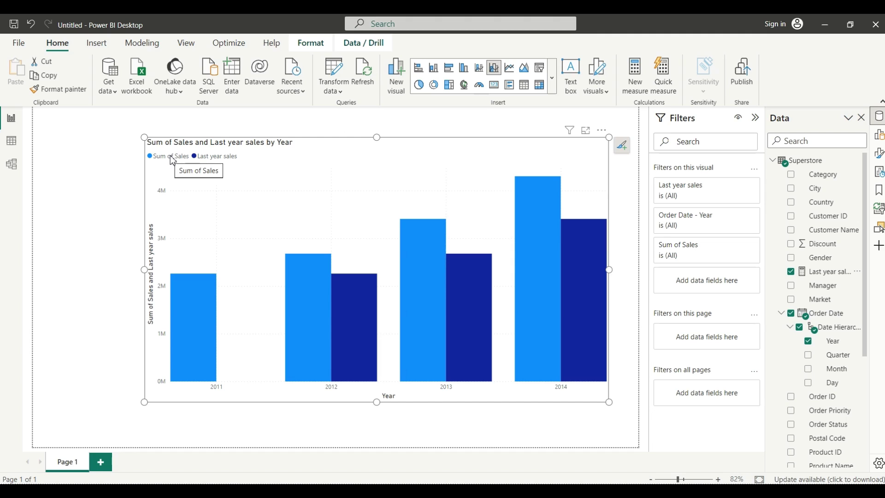
{"action": "left_click", "coordinate": [411, 174]}
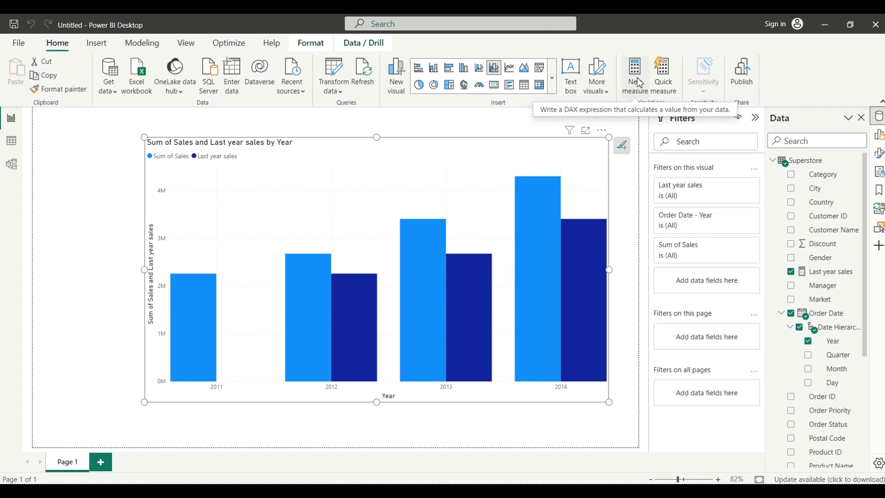
Step: Create a new measure and paste in the Growth % DAX formula
{"action": "left_click", "coordinate": [639, 81]}
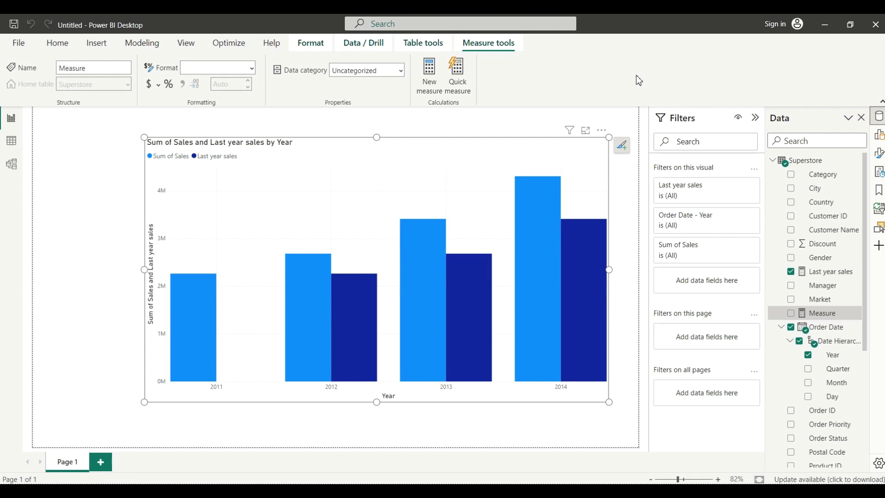
{"action": "type", "text": "Growth % = IF(     ISFILTERED('Superstore'[Order Date]),     ERROR(\"Time intelligence quick measures can only be grouped or filtered by the Power BI-provided date hierarchy or primary date column.\"),     VAR __PREV_YEAR =         CALCULATE(             SUM('Superstore'[Sales]),             DATEADD('Superstore'[Order Date].[Date], -1, YEAR)         )     RETURN         DIVIDE(SUM('Superstore'[Sales]) - __PREV_YEAR, __PREV_YEAR) )"}
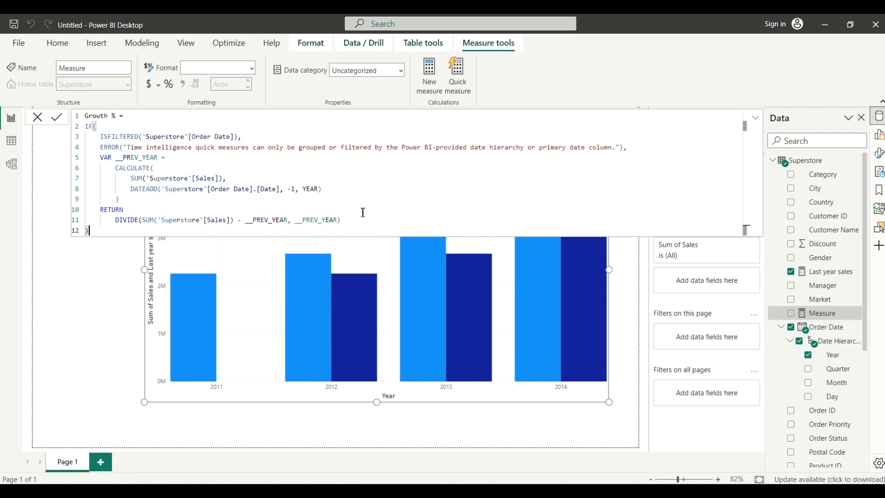
{"action": "scroll", "coordinate": [362, 212], "scroll_direction": "up", "scroll_amount": 2}
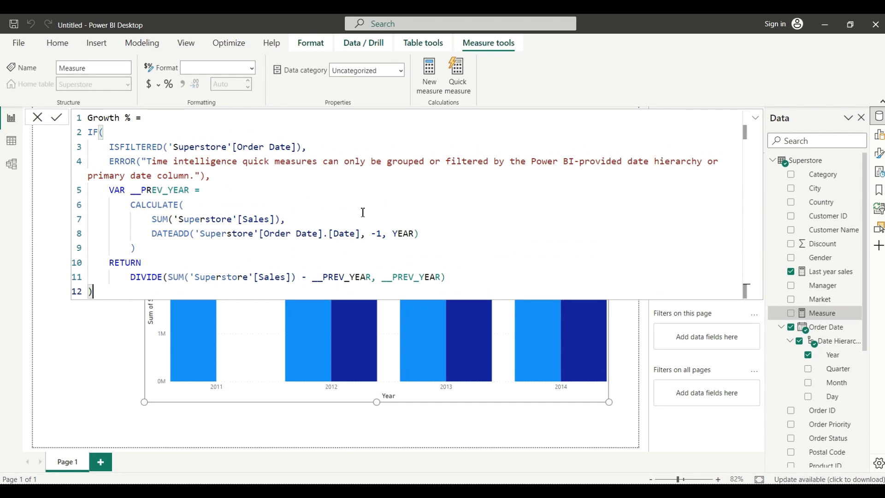
{"action": "scroll", "coordinate": [363, 212], "scroll_direction": "up", "scroll_amount": 2}
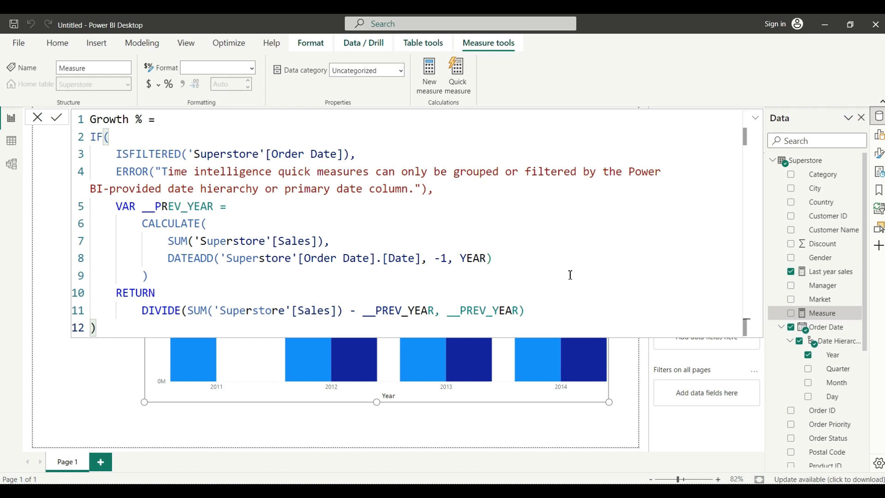
{"action": "left_click", "coordinate": [565, 308]}
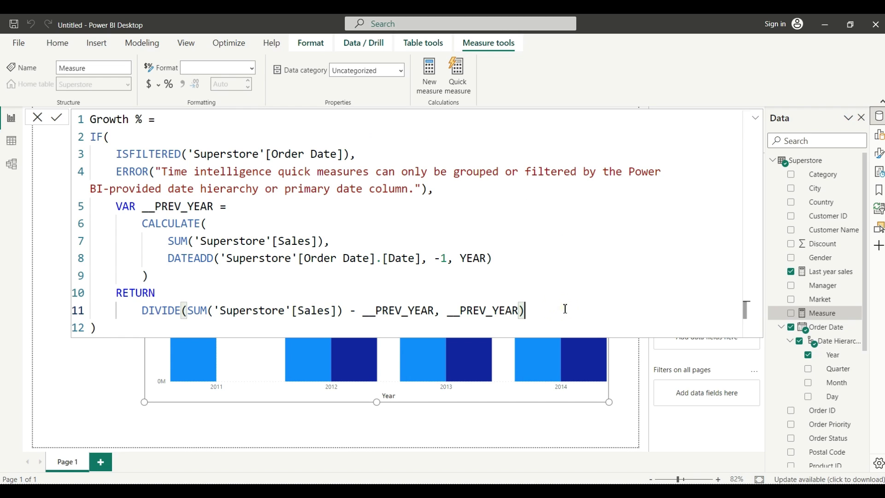
Step: Format the Growth % measure as Percentage and commit it
{"action": "left_click", "coordinate": [251, 68]}
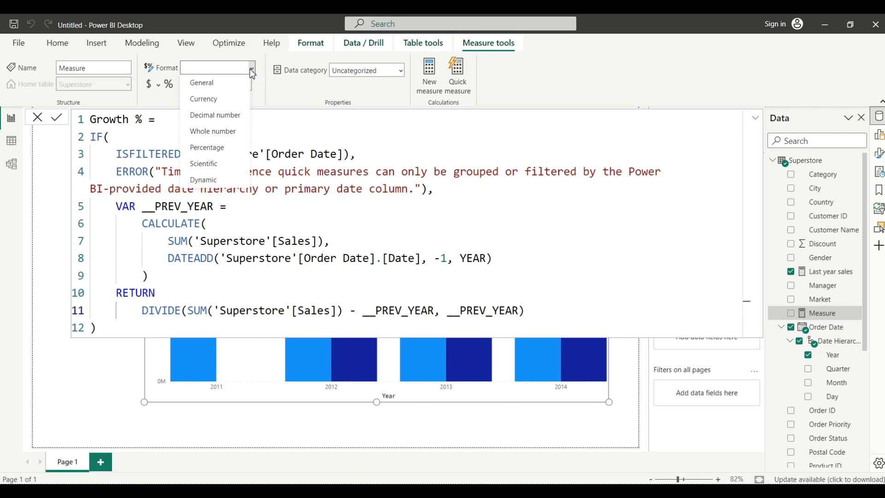
{"action": "left_click", "coordinate": [212, 149]}
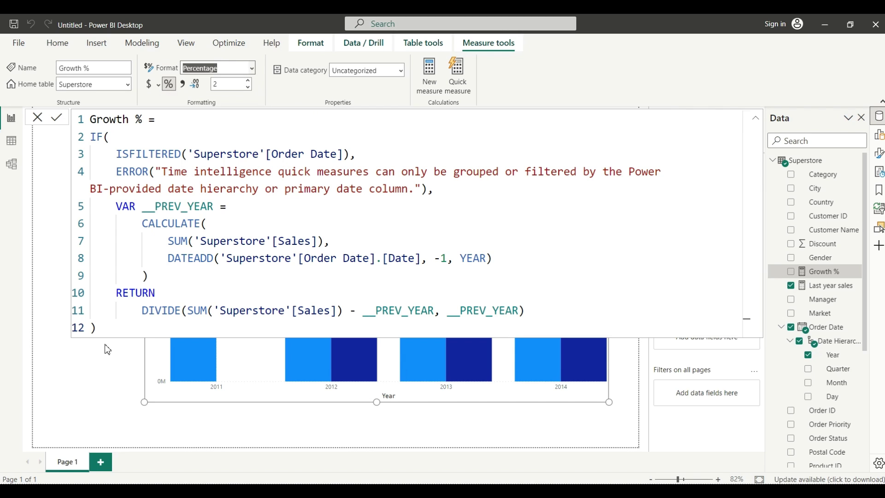
{"action": "left_click", "coordinate": [56, 118]}
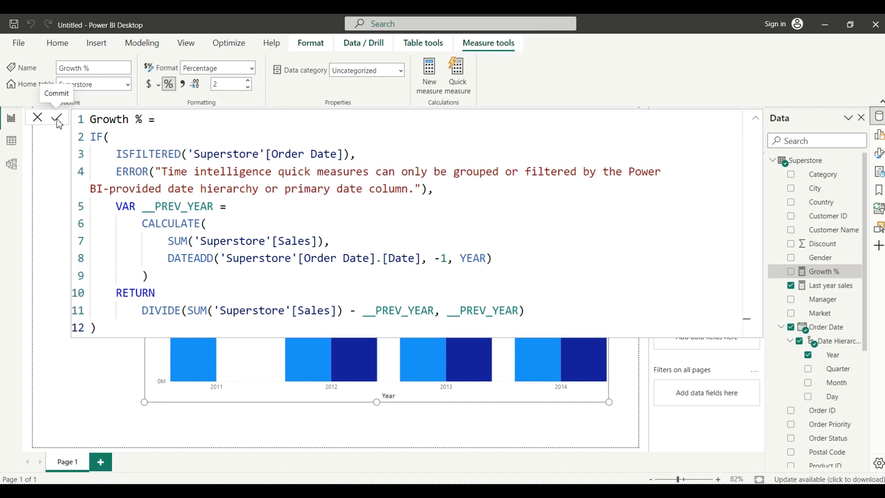
{"action": "left_click", "coordinate": [58, 121]}
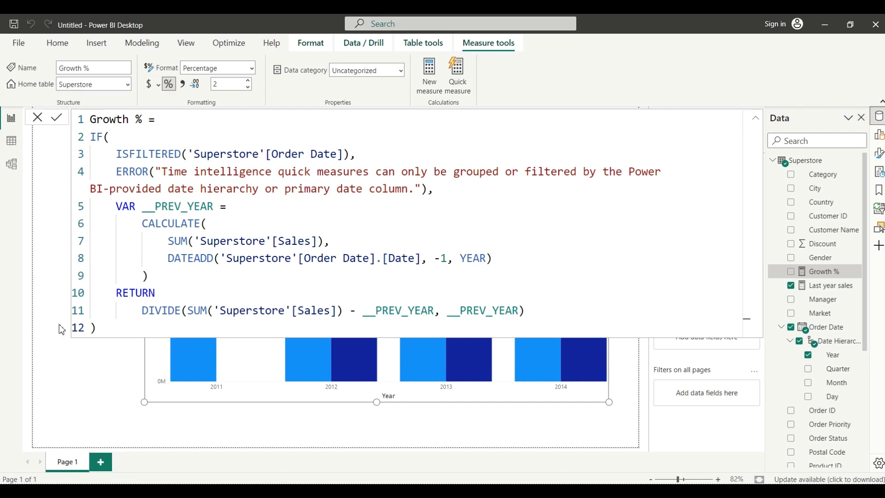
{"action": "left_click", "coordinate": [70, 361]}
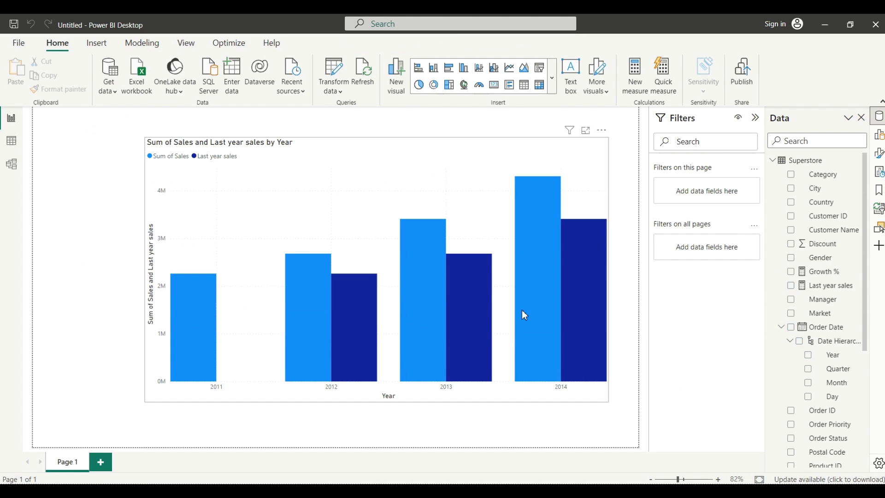
Step: Select the chart and add Growth % alongside Sum of Sales and Last year sales
{"action": "left_click", "coordinate": [596, 184]}
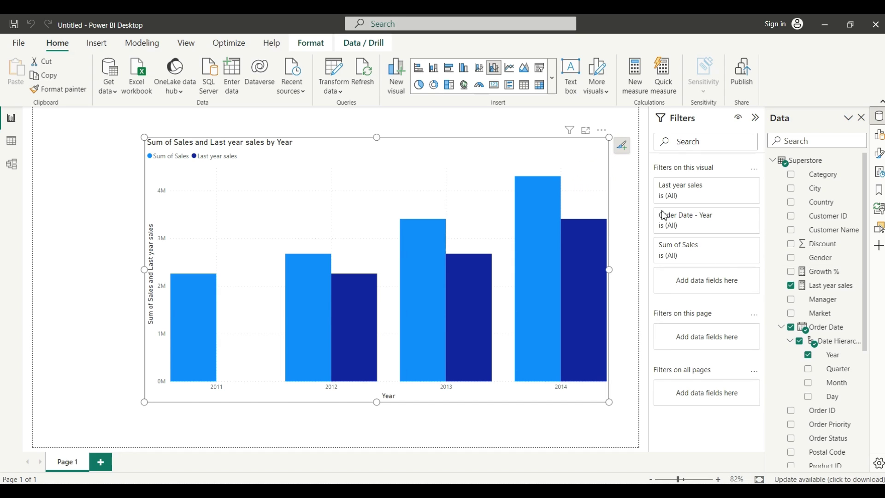
{"action": "left_click", "coordinate": [795, 274]}
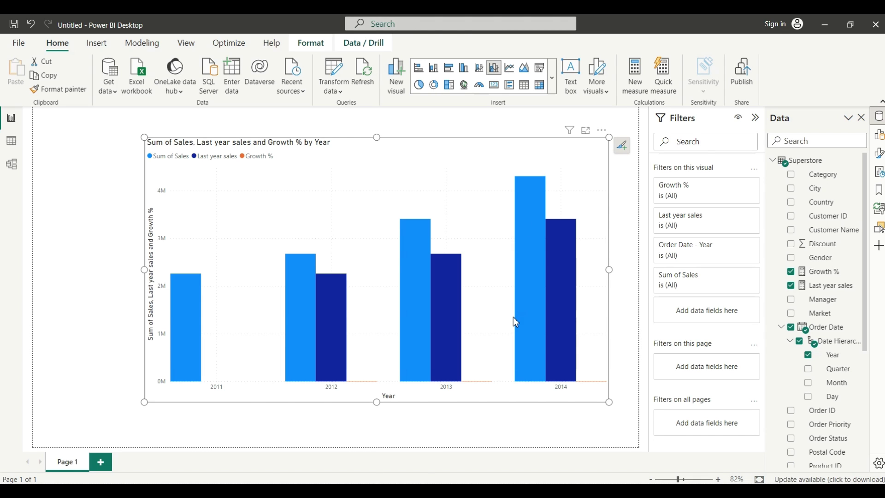
{"action": "key", "text": "alt+Tab"}
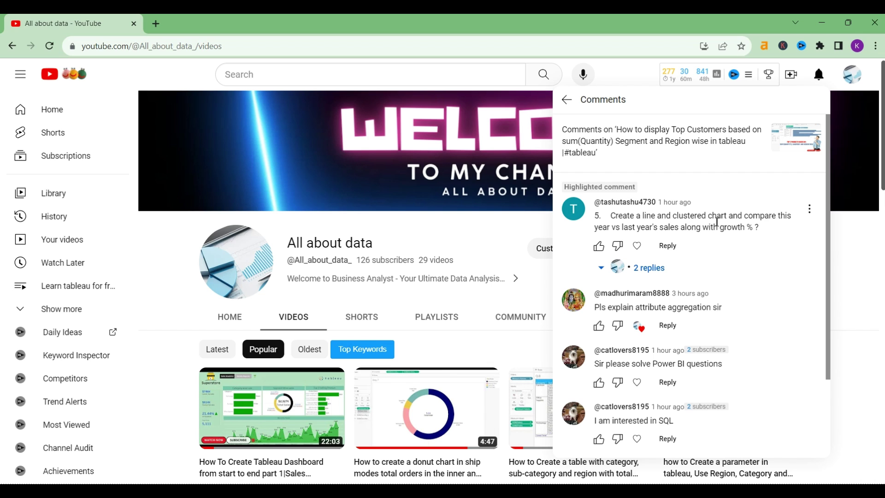
{"action": "key", "text": "alt+Tab"}
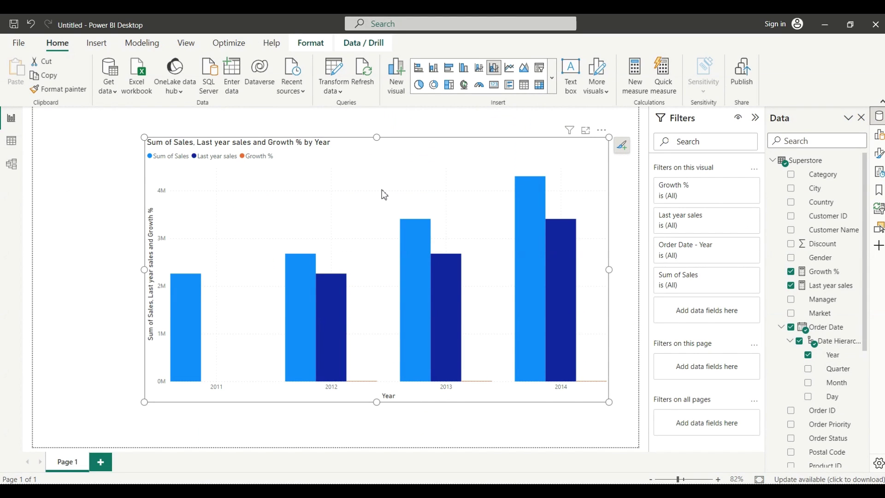
Step: Move Growth % from Column y-axis to Line y-axis so it plots on a secondary percentage axis
{"action": "left_click", "coordinate": [878, 138]}
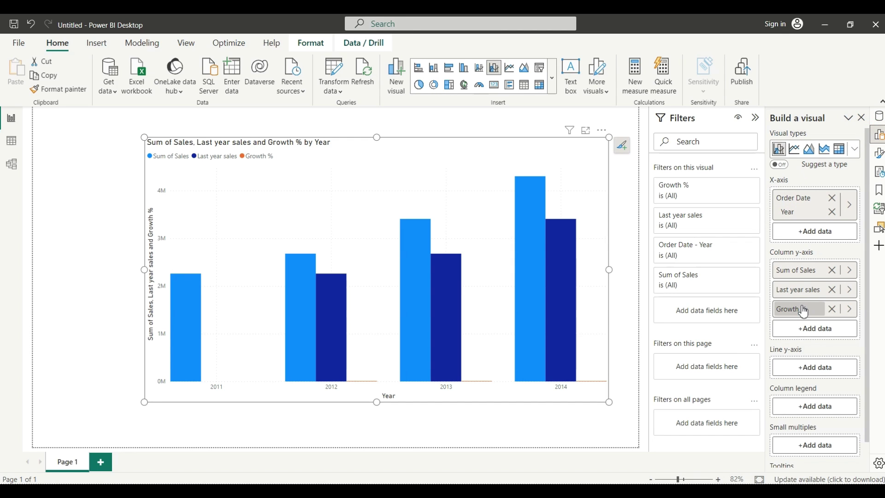
{"action": "left_click_drag", "start_coordinate": [804, 312], "coordinate": [814, 367]}
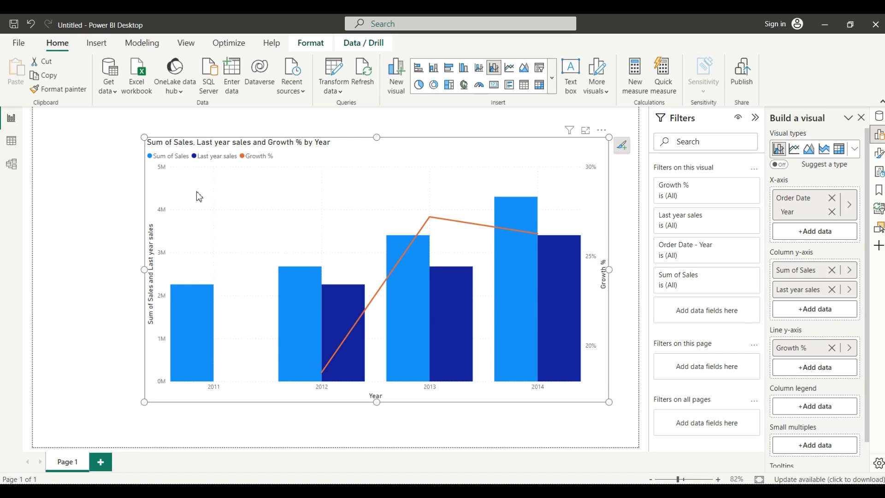
Step: Rename the Sum of Sales series to 'This year sales' and nudge the chart left
{"action": "double_click", "coordinate": [805, 272]}
{"action": "key", "text": "BackSpace"}
{"action": "type", "text": "This year sale"}
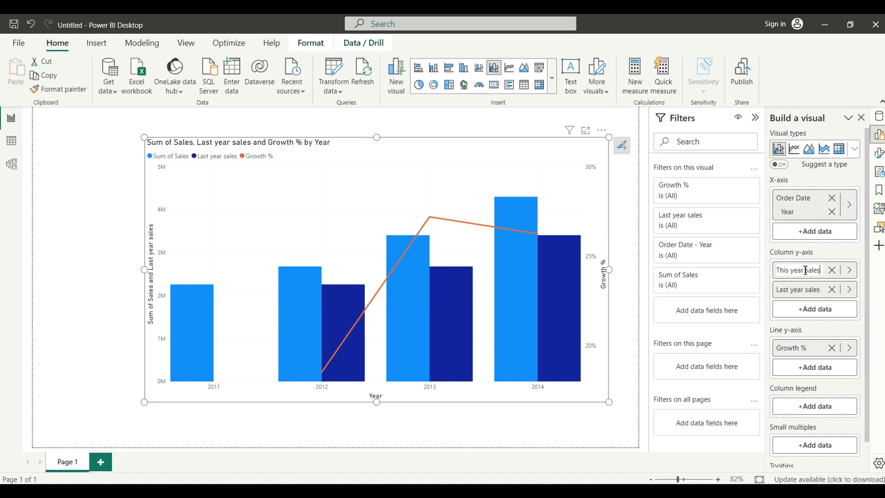
{"action": "left_click", "coordinate": [844, 251]}
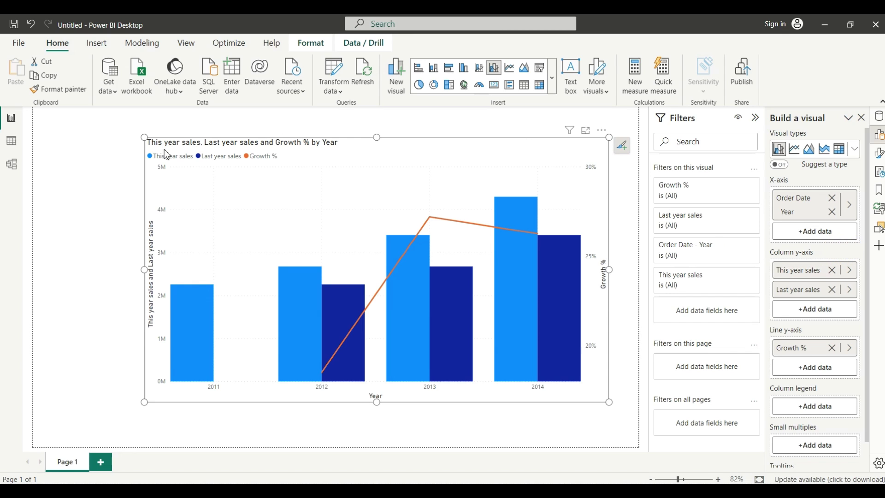
{"action": "left_click", "coordinate": [443, 153]}
{"action": "left_click_drag", "start_coordinate": [444, 153], "coordinate": [409, 155]}
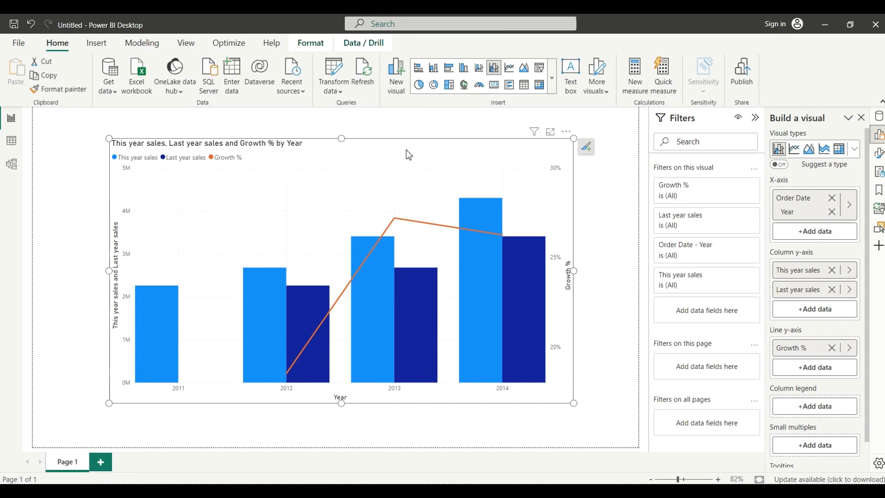